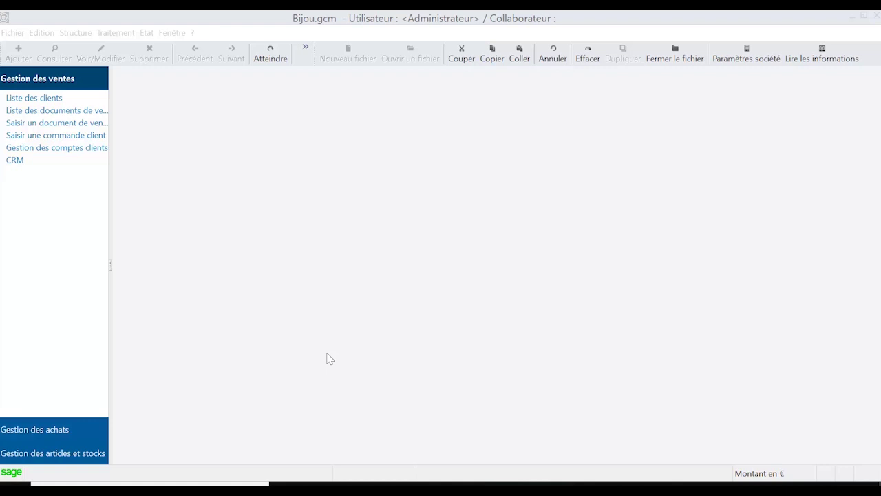
Step: Review the field list and the file particularities of the Inventaire import/export format, then validate it
left_click(14, 33)
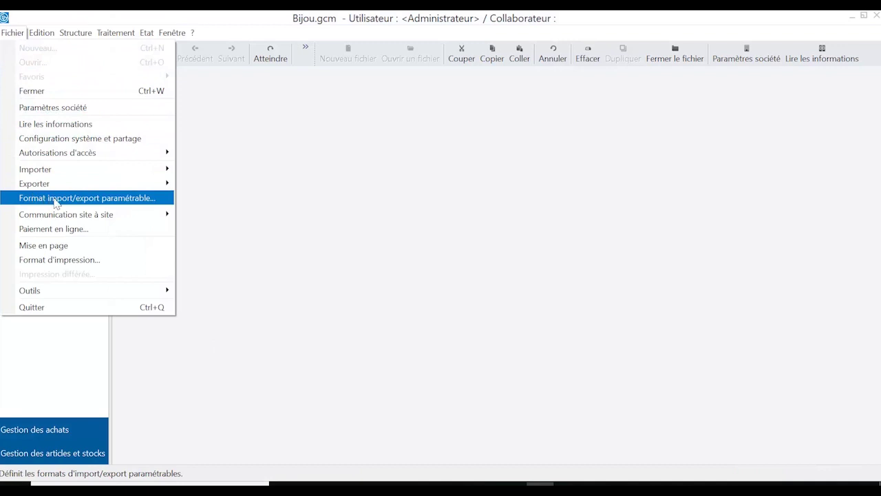
left_click(56, 201)
double_click(93, 77)
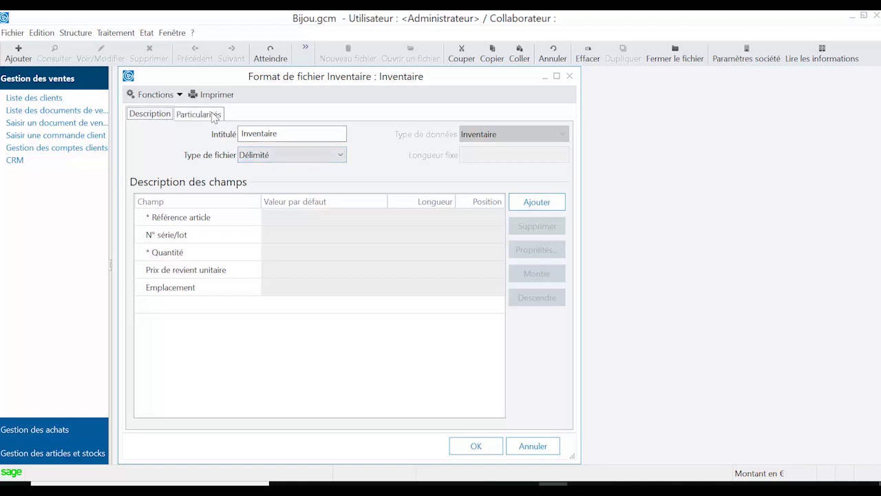
left_click(210, 112)
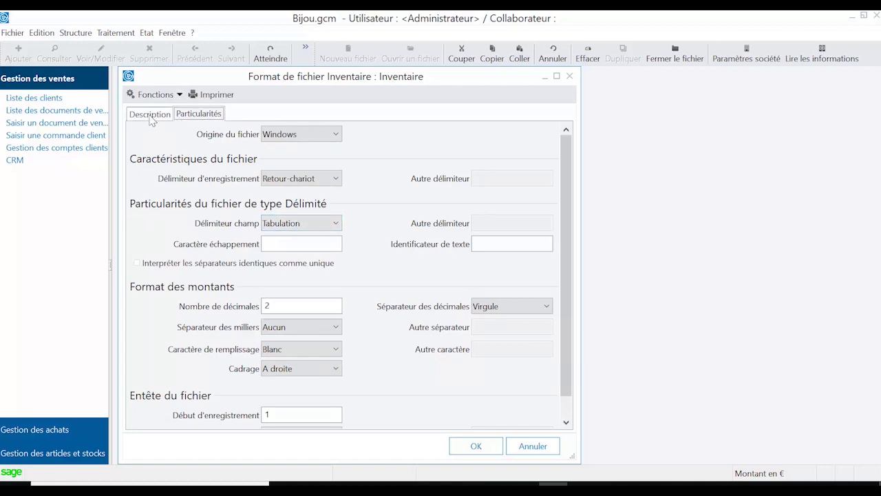
left_click(150, 117)
left_click(478, 447)
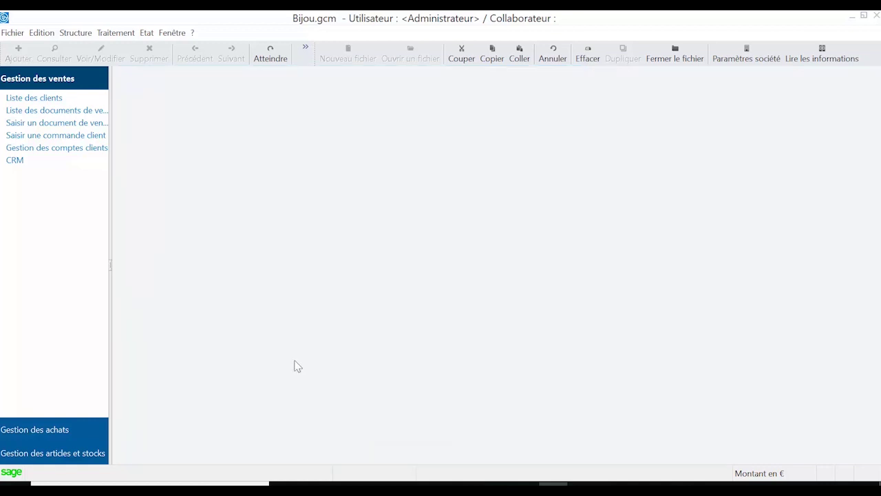
Step: Start an inventory entry with the processing type Export de la situation de stock format paramétrable
left_click(115, 33)
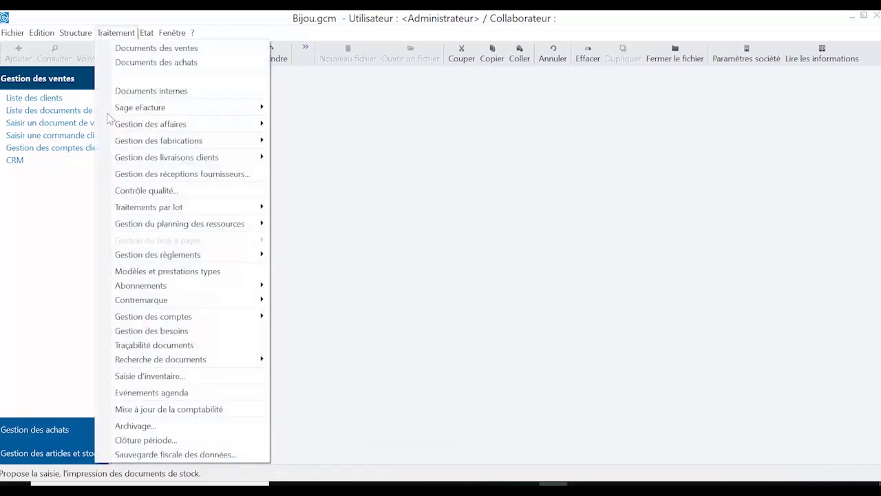
left_click(206, 375)
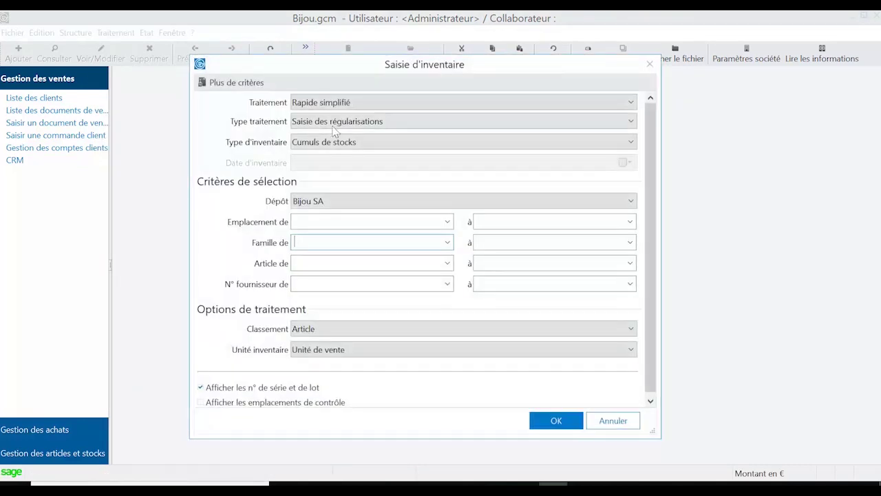
left_click(341, 124)
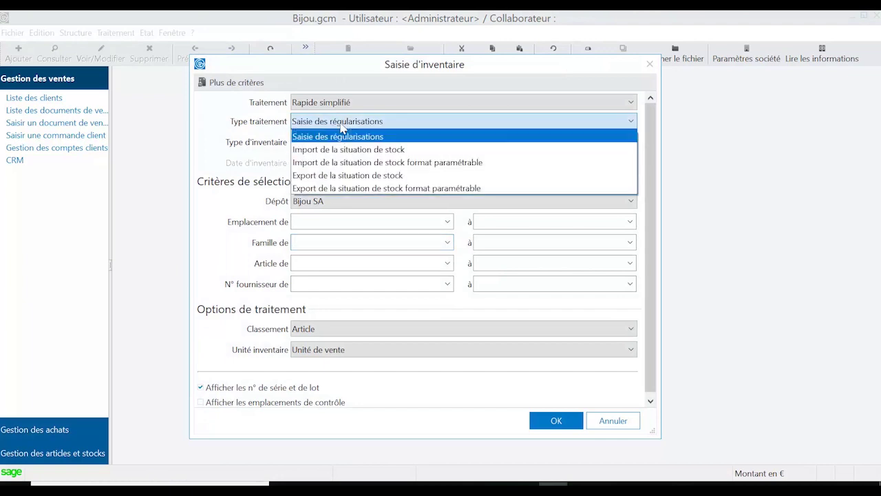
left_click(332, 194)
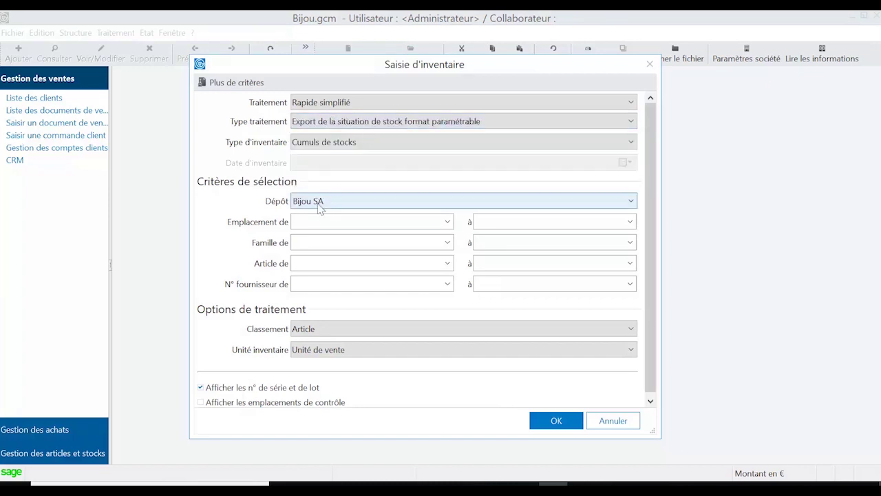
Step: Restrict the stock export to article BAAR01 and launch it
left_click(365, 263)
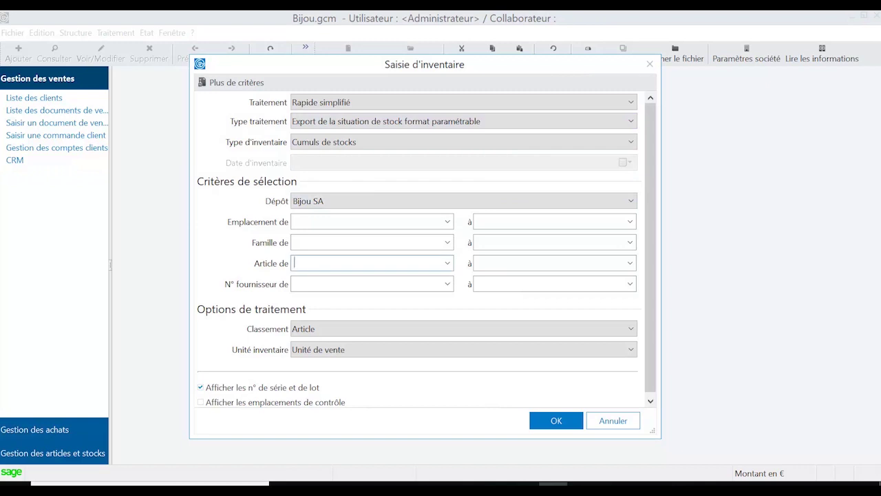
type("BAAR01")
left_click(448, 263)
left_click(448, 263)
key("Tab")
left_click(556, 420)
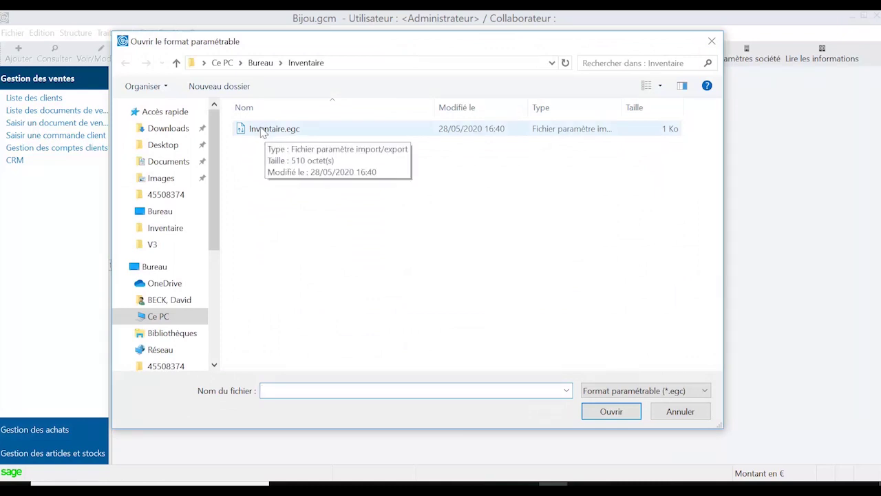
Step: Export the stock with the Inventaire.egc format to a text file named Inventaire, declining the stock value readjustment
left_click(260, 135)
left_click(608, 413)
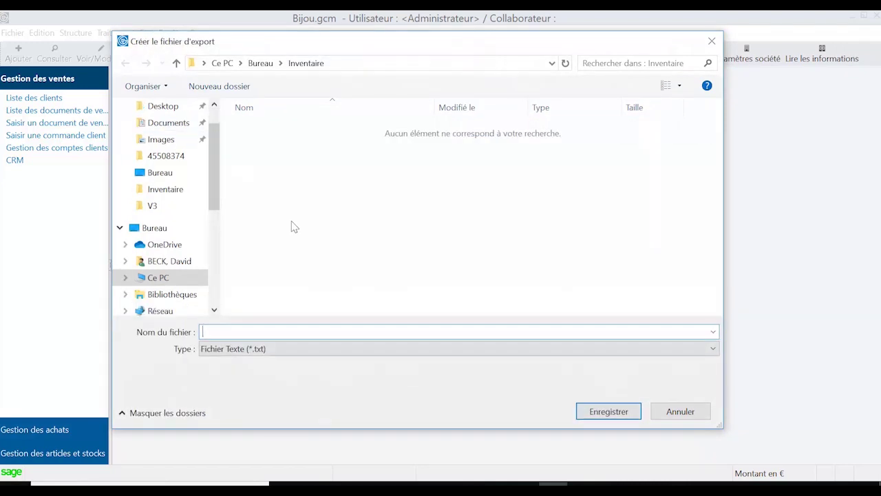
type("Inventa")
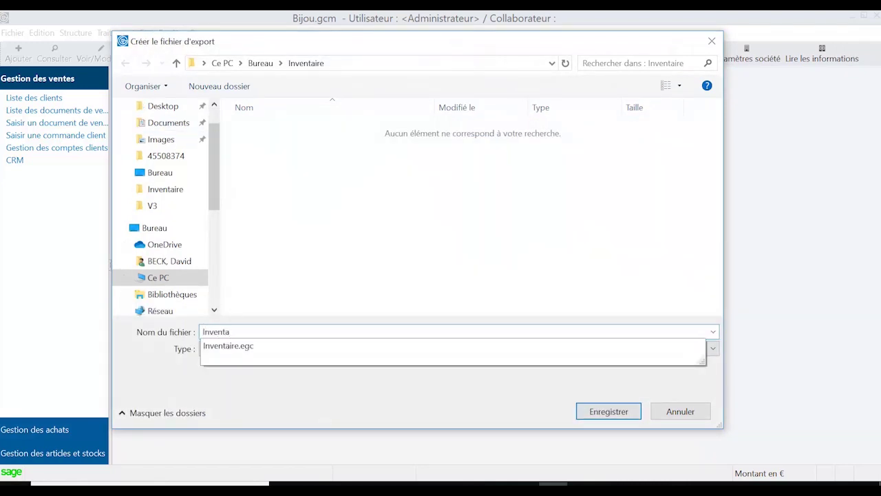
type("ire")
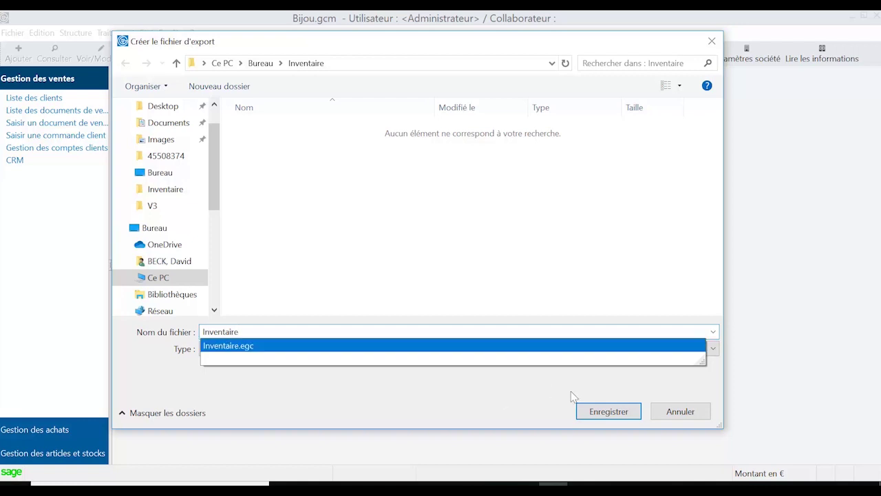
left_click(609, 411)
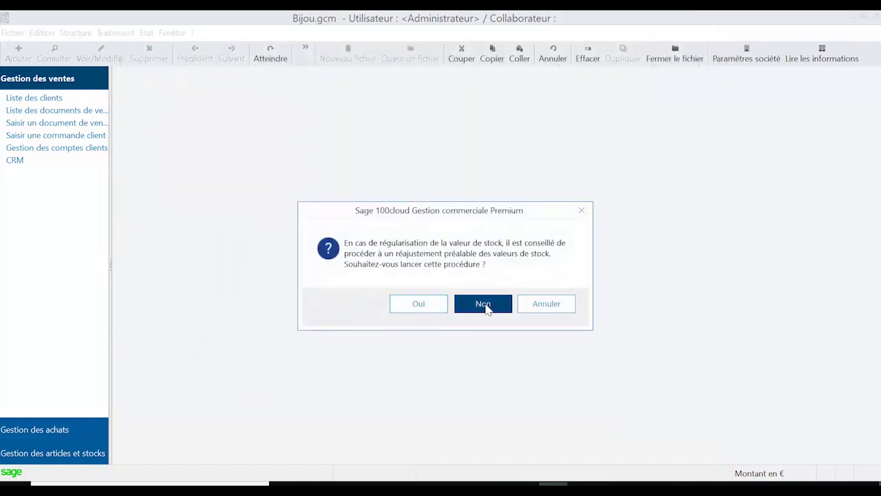
left_click(486, 307)
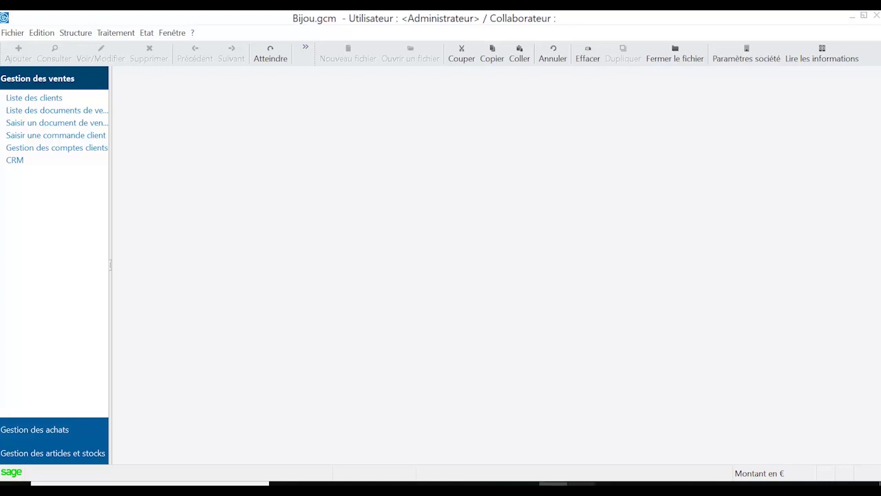
Step: Switch to Excel by opening a new blank workbook window and maximize it
mouse_move(582, 482)
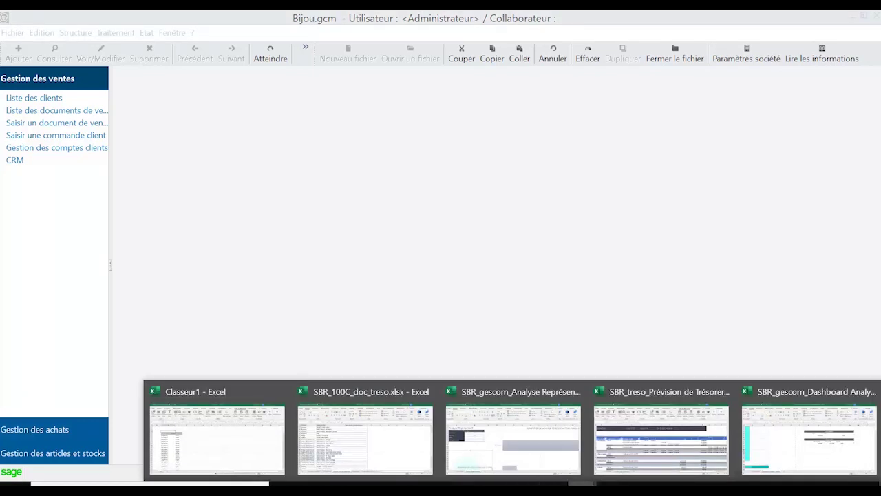
right_click(581, 483)
left_click(298, 350)
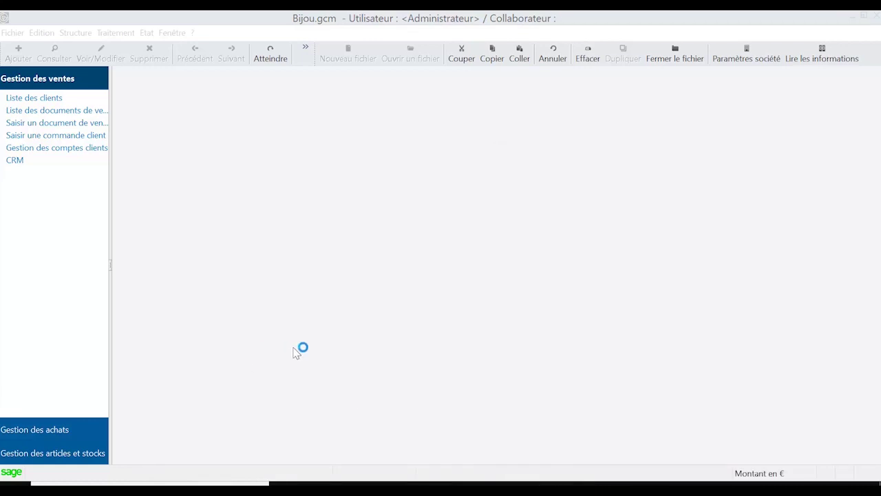
left_click(291, 241)
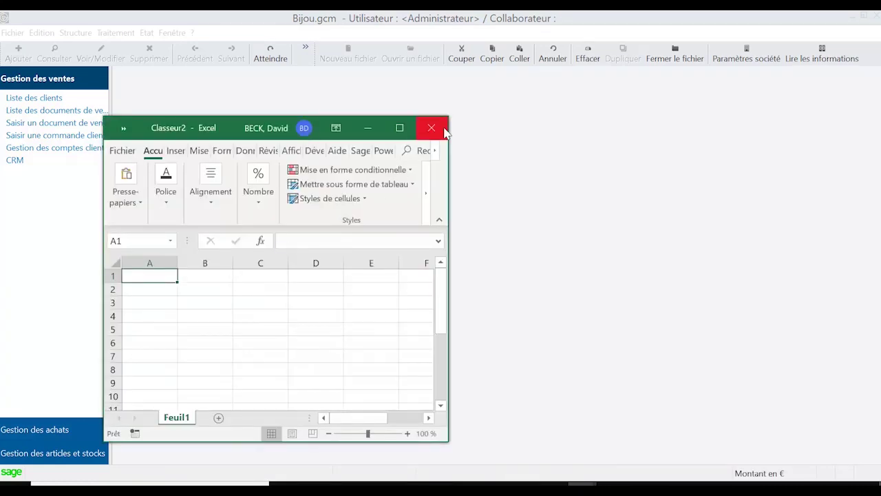
left_click(400, 126)
Step: Open the recent file Inventaire.txt and import it from line 1 as delimited text with tab separators
left_click(15, 46)
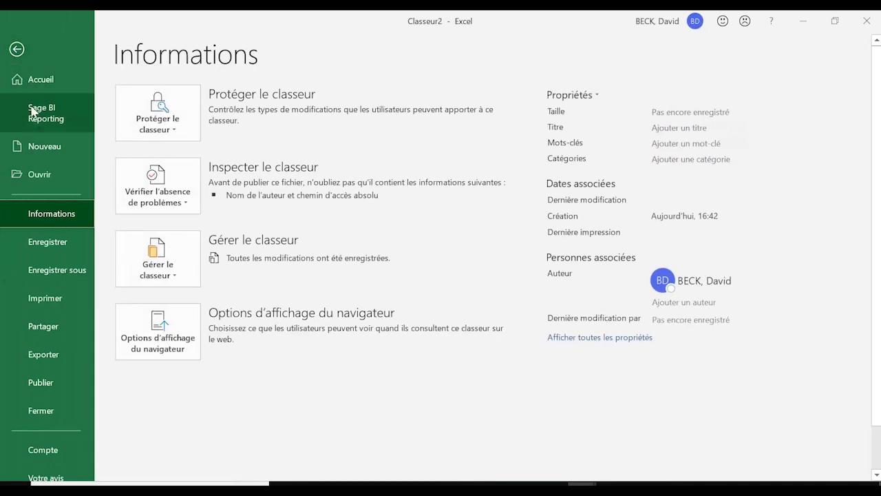
left_click(39, 175)
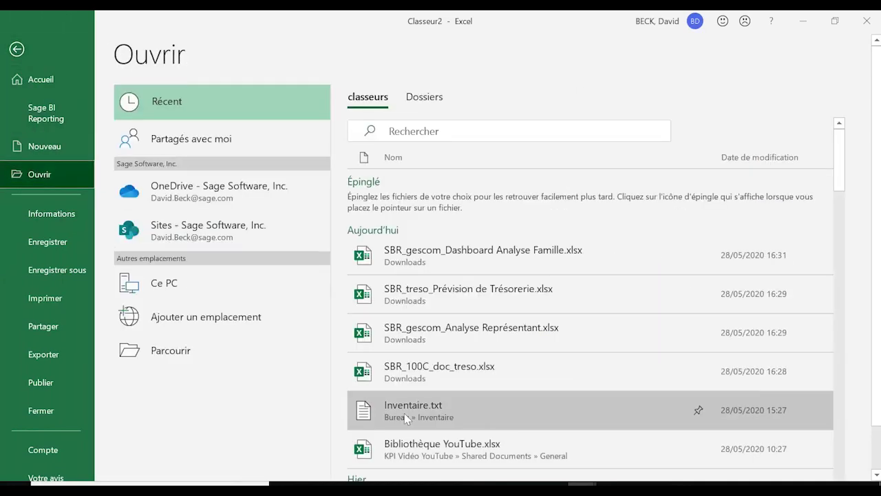
left_click(406, 413)
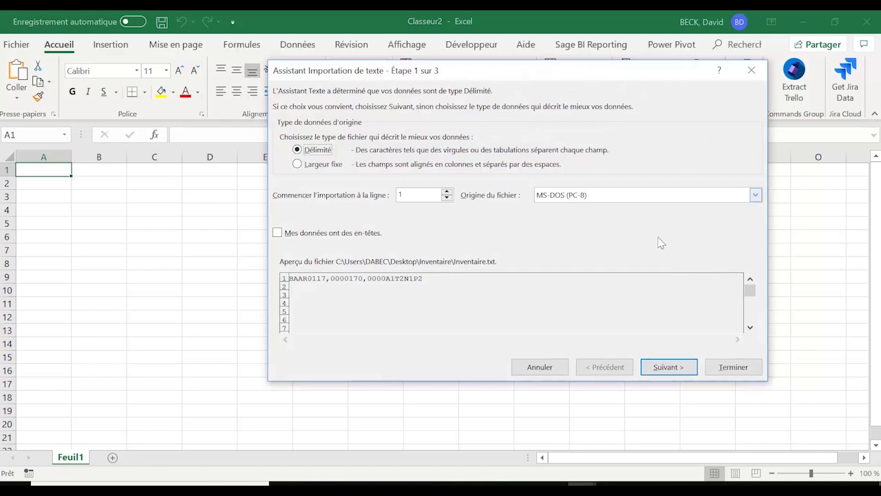
left_click(669, 367)
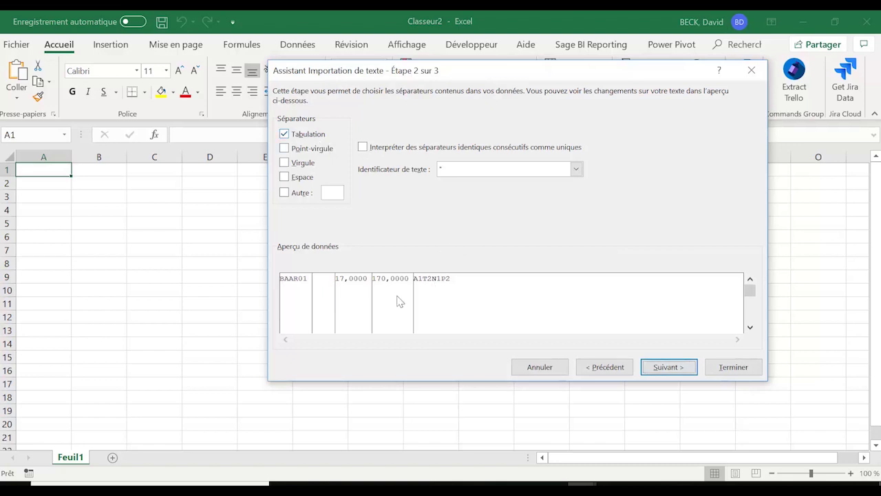
left_click(734, 367)
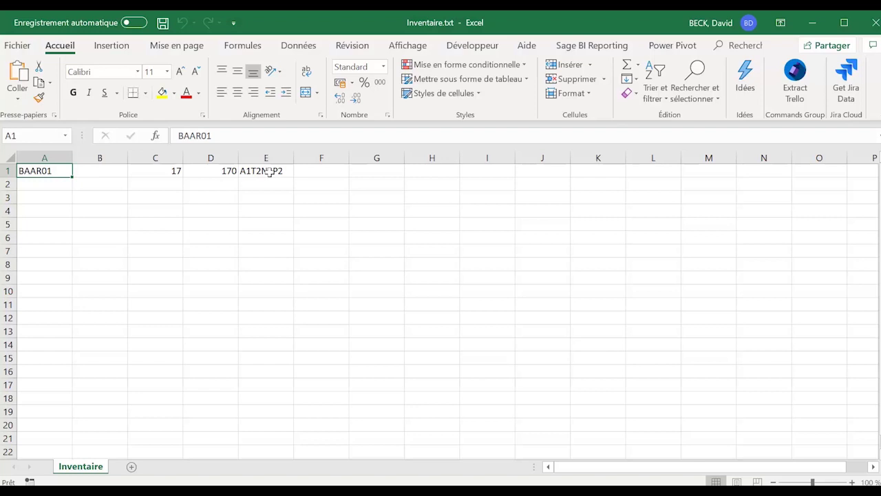
Step: Set the BAAR01 quantity in C1 to 15 and the unit cost in D1 to 171, then save and close the file
left_click(163, 172)
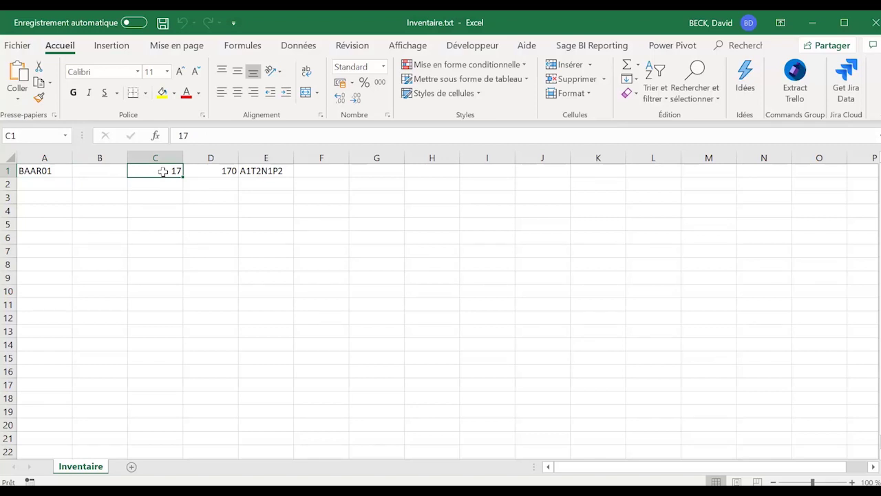
type("15")
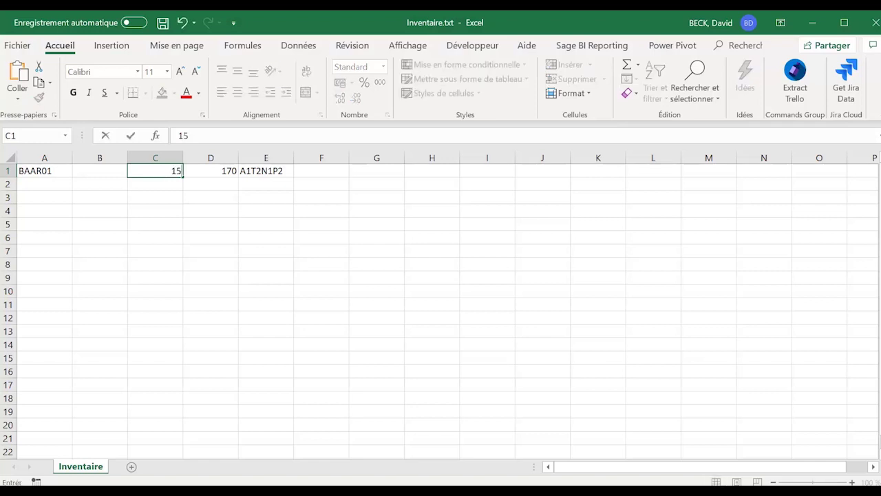
key("Tab")
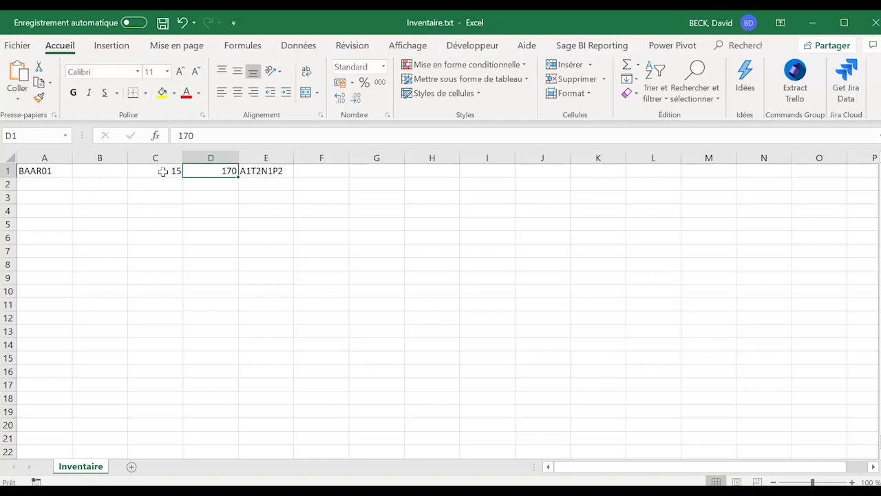
type("171")
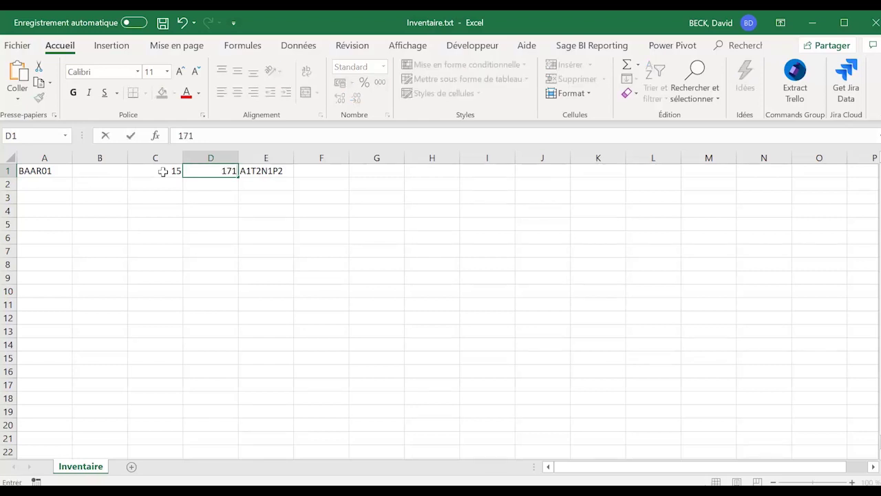
key("ctrl+s")
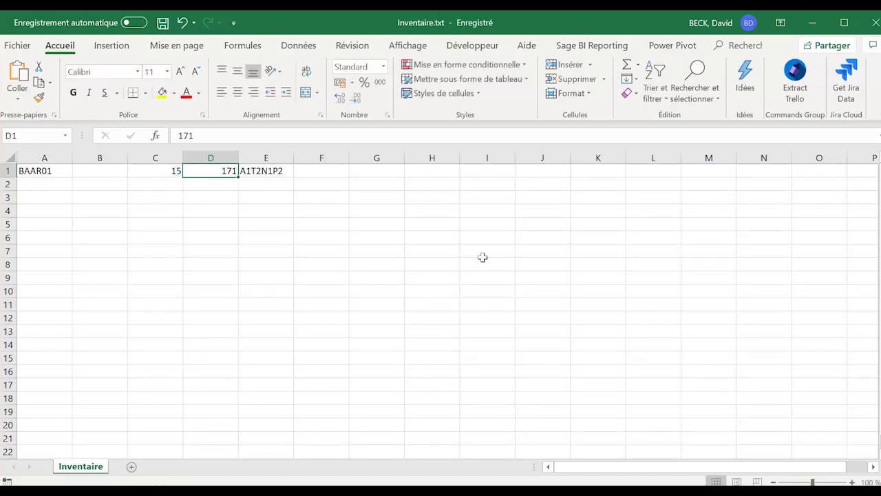
left_click(873, 26)
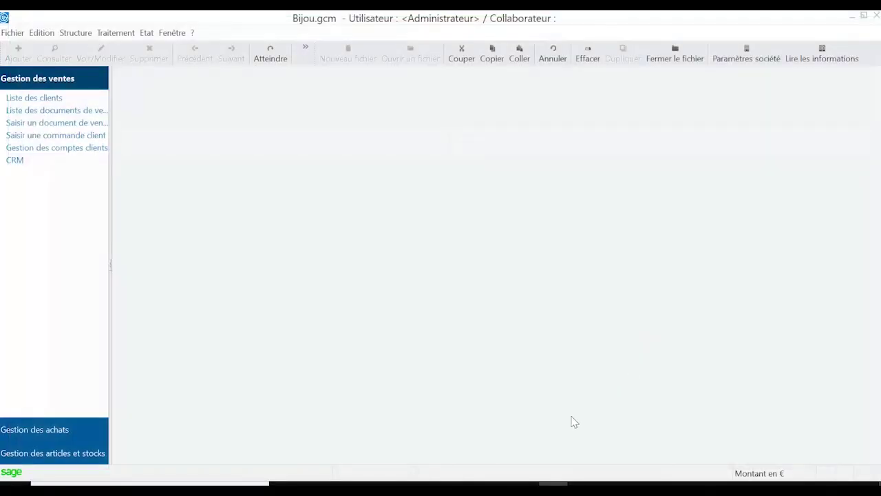
Step: Back in Sage, launch a Rapide simplifié inventory entry of type Saisie des régularisations for the Bijou SA depot
mouse_move(554, 483)
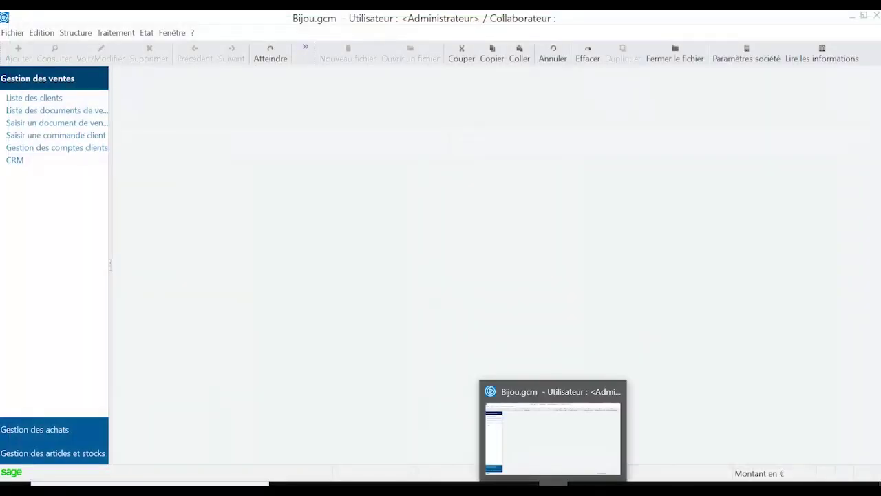
left_click(116, 34)
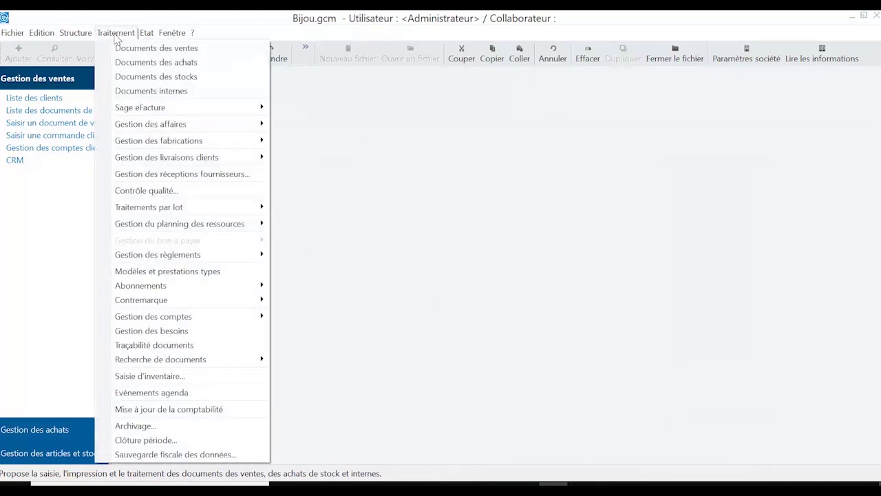
left_click(162, 375)
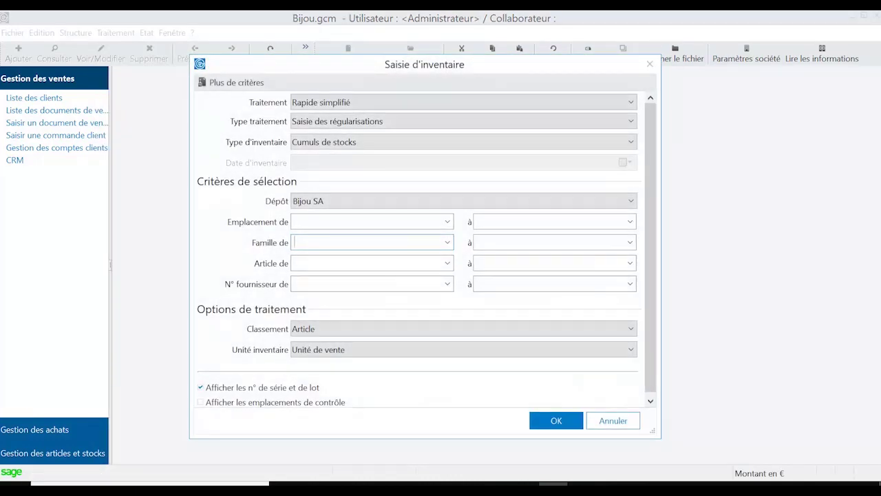
left_click(307, 120)
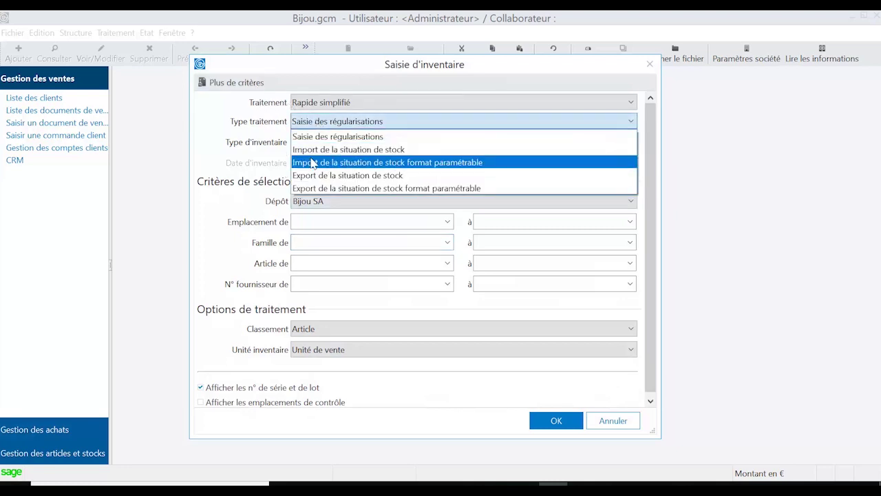
left_click(207, 133)
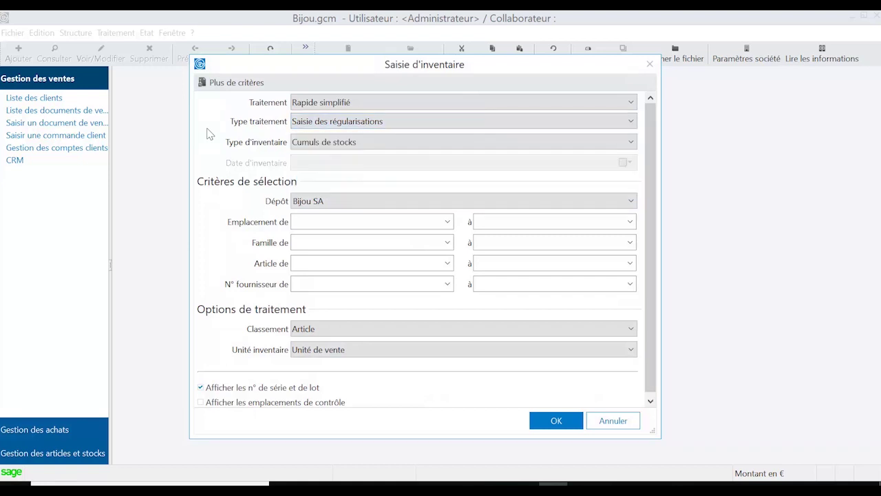
left_click(557, 422)
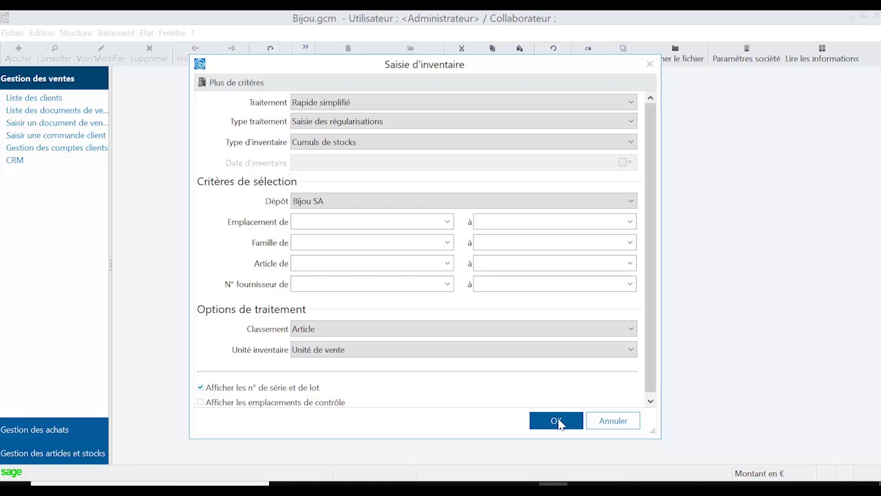
Step: Open the inventory entry and import Inventaire.txt using the configurable format Inventaire.egc, ignoring already adjusted articles, absent articles and absent locations
left_click(557, 423)
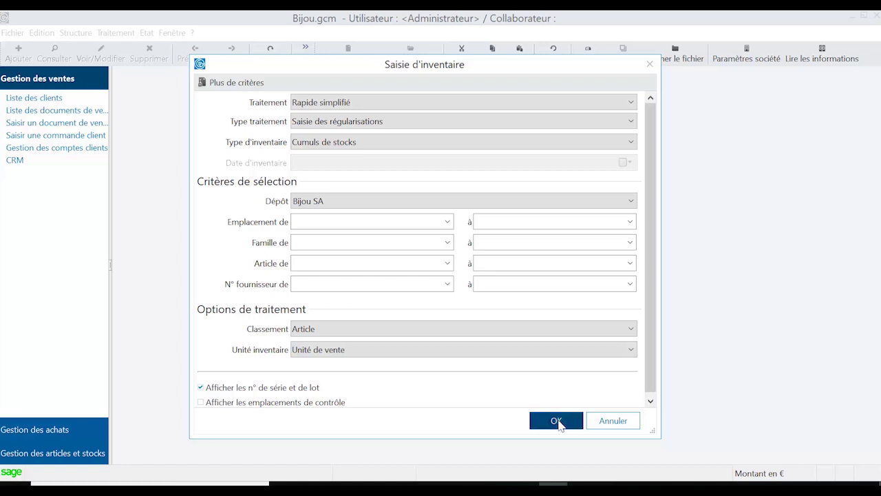
left_click(483, 305)
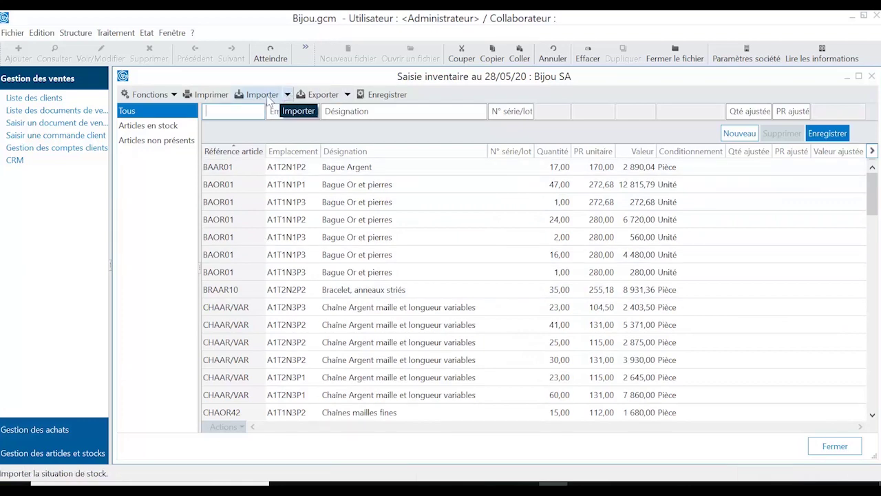
left_click(288, 96)
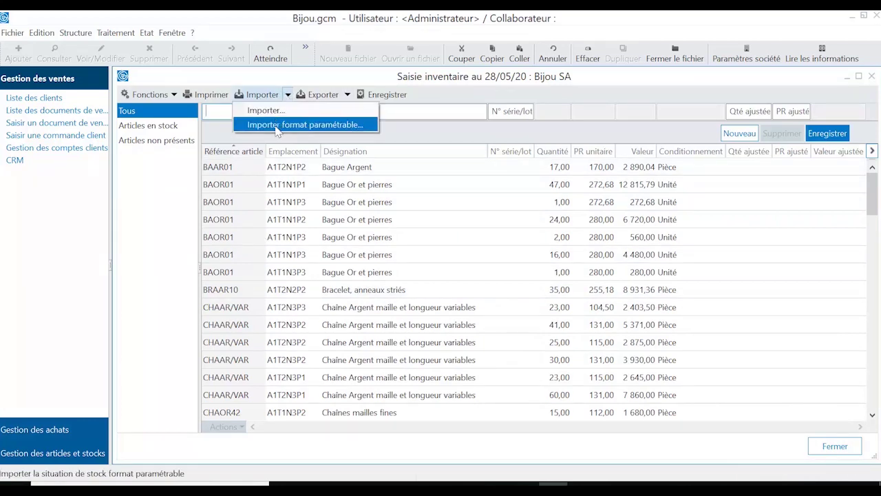
left_click(277, 125)
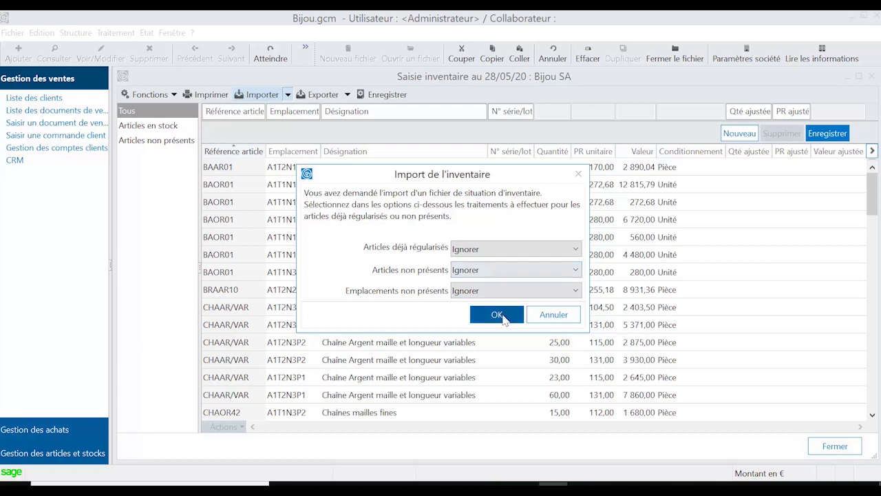
left_click(504, 319)
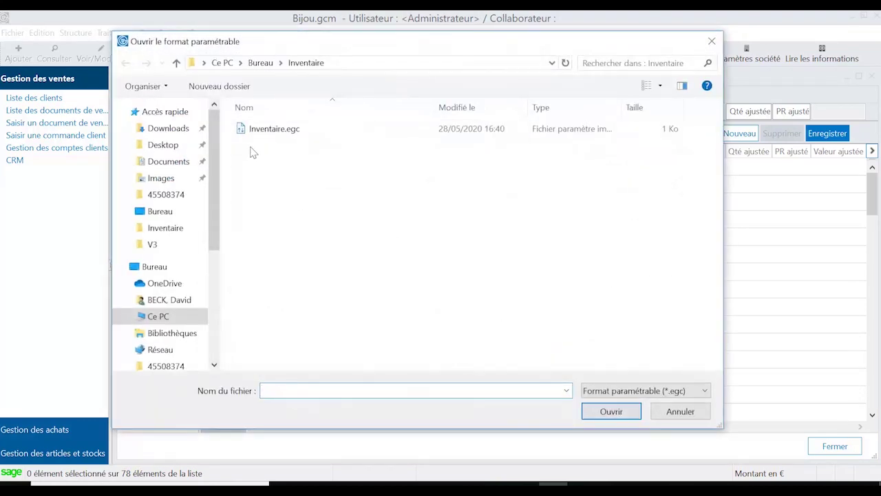
double_click(245, 131)
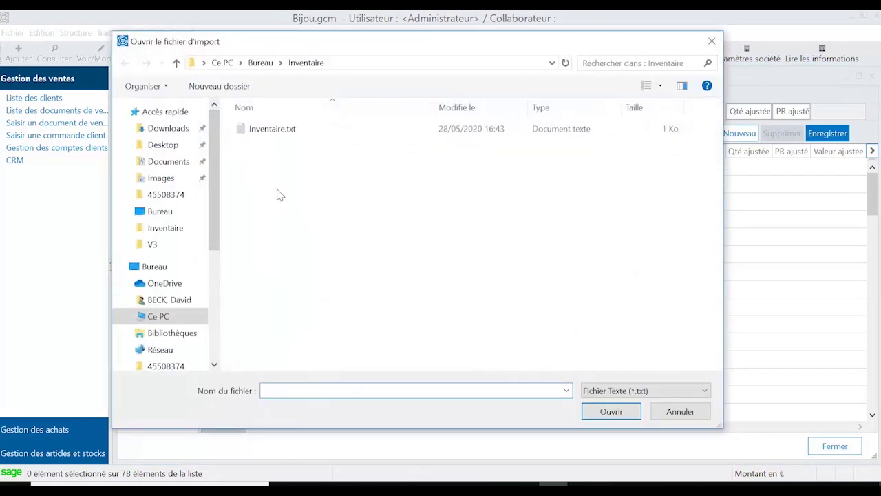
double_click(254, 131)
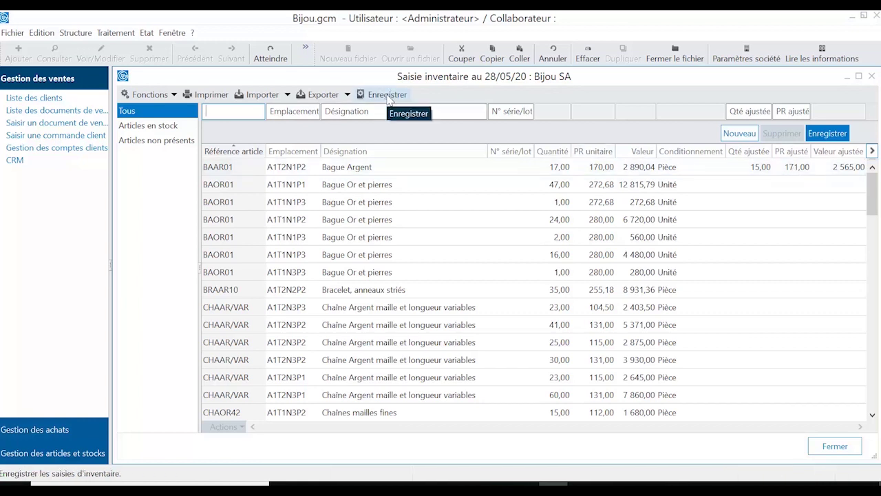
Step: Save the inventory entry for the Bijou SA depot, declining the readjustment of stock values after the update
left_click(389, 99)
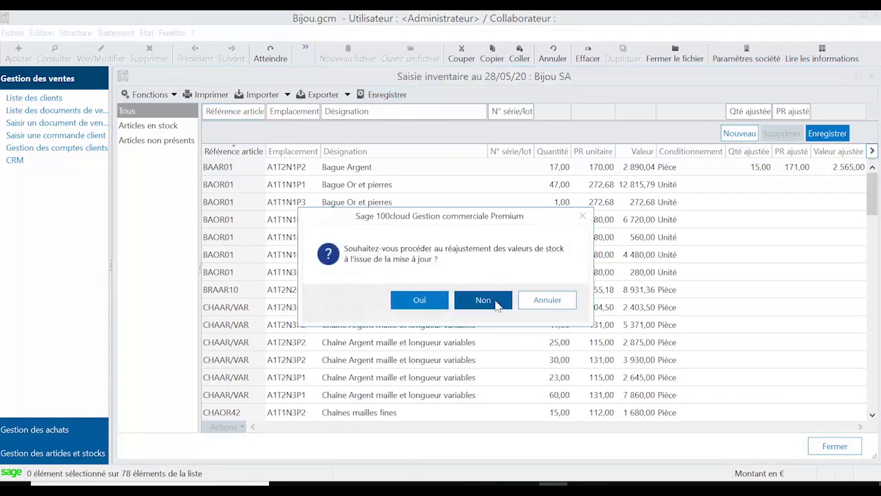
left_click(495, 305)
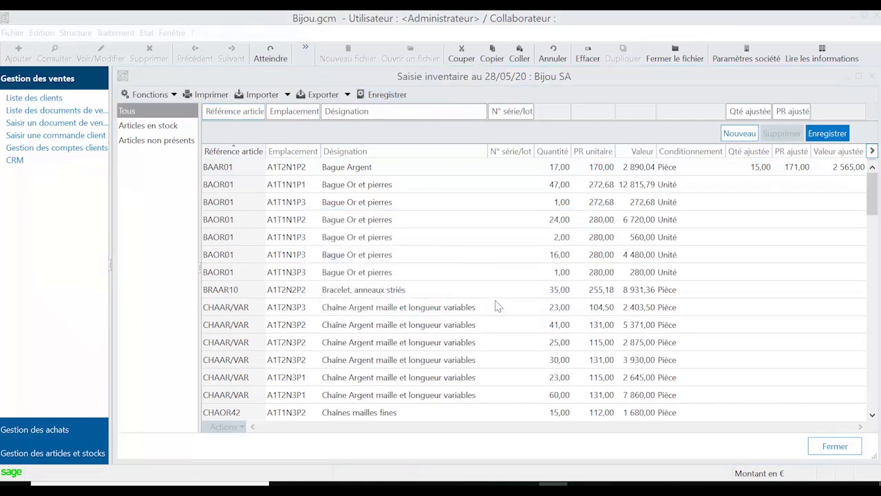